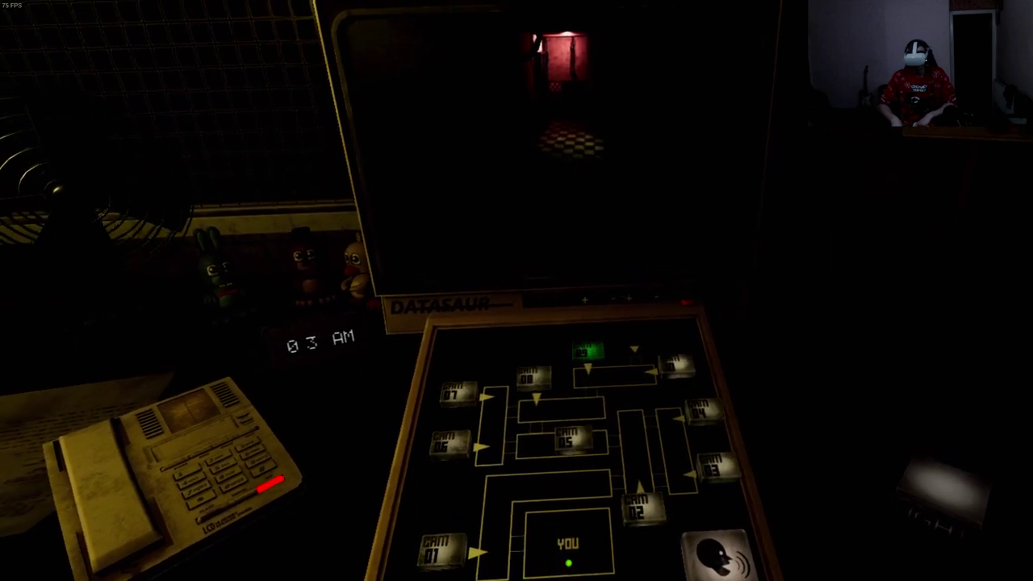
pyautogui.click(432, 565)
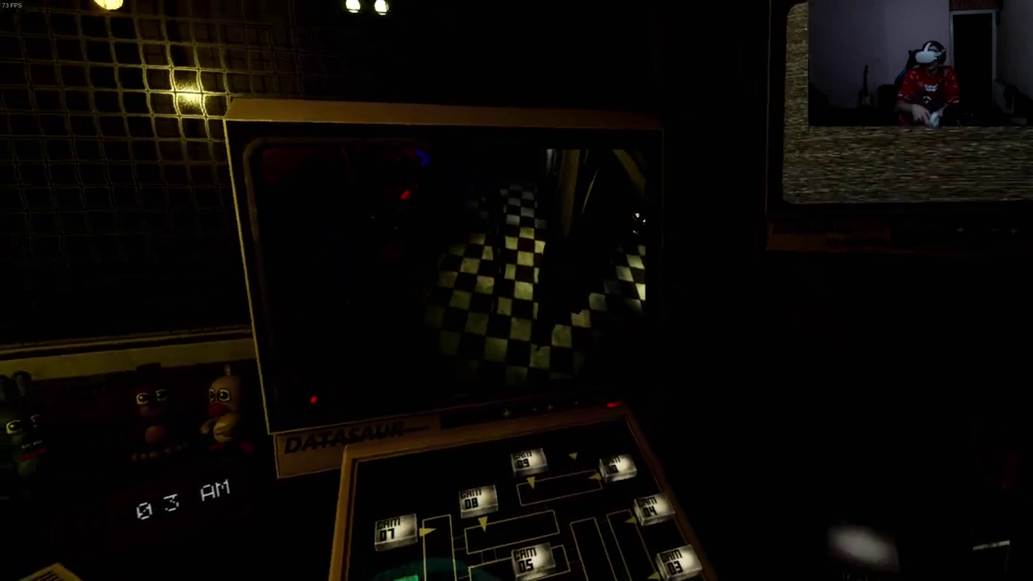
pyautogui.click(492, 533)
pyautogui.click(593, 547)
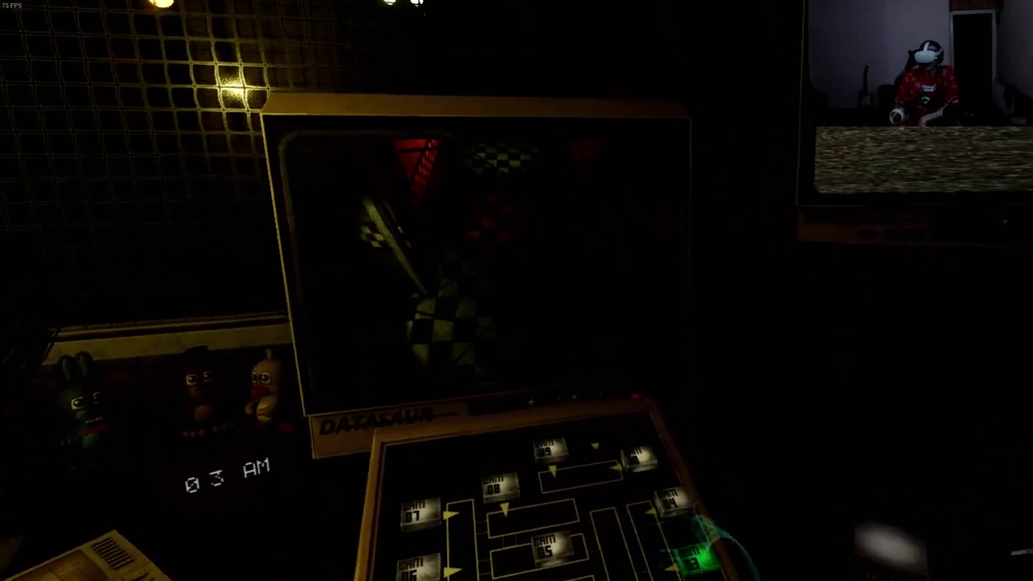
pyautogui.click(642, 450)
pyautogui.click(505, 481)
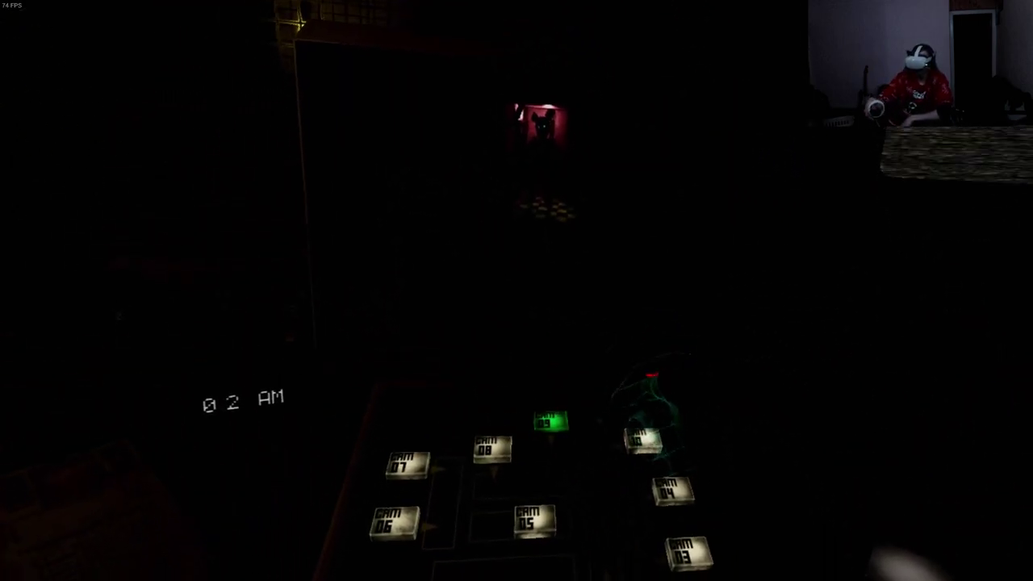
pyautogui.click(643, 440)
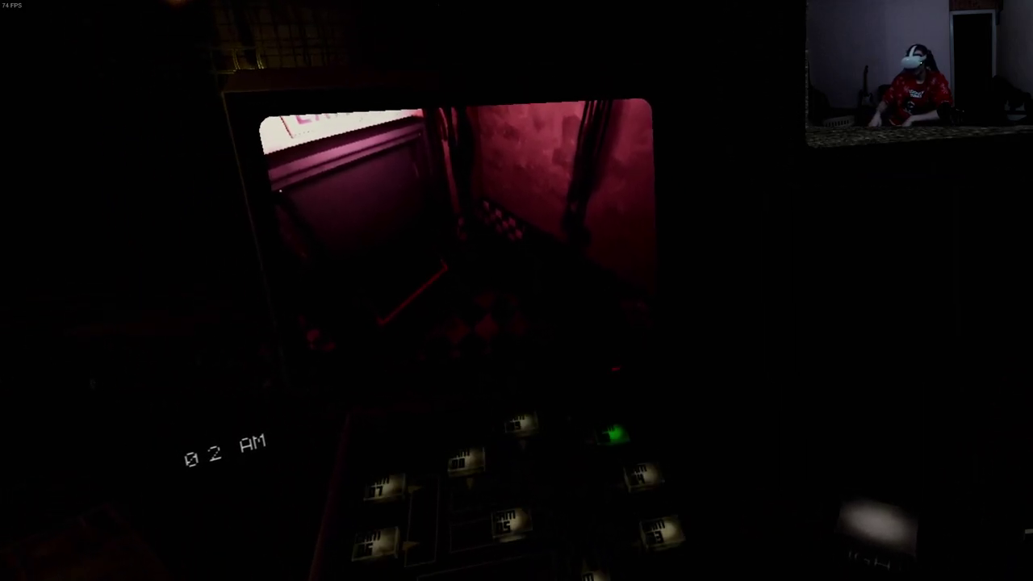
pyautogui.click(551, 467)
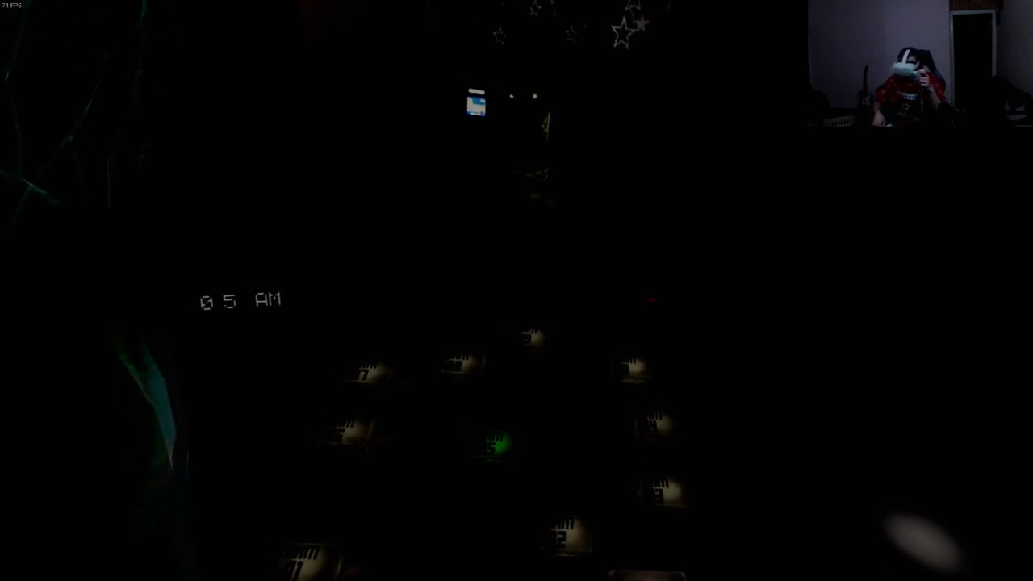
pyautogui.click(672, 522)
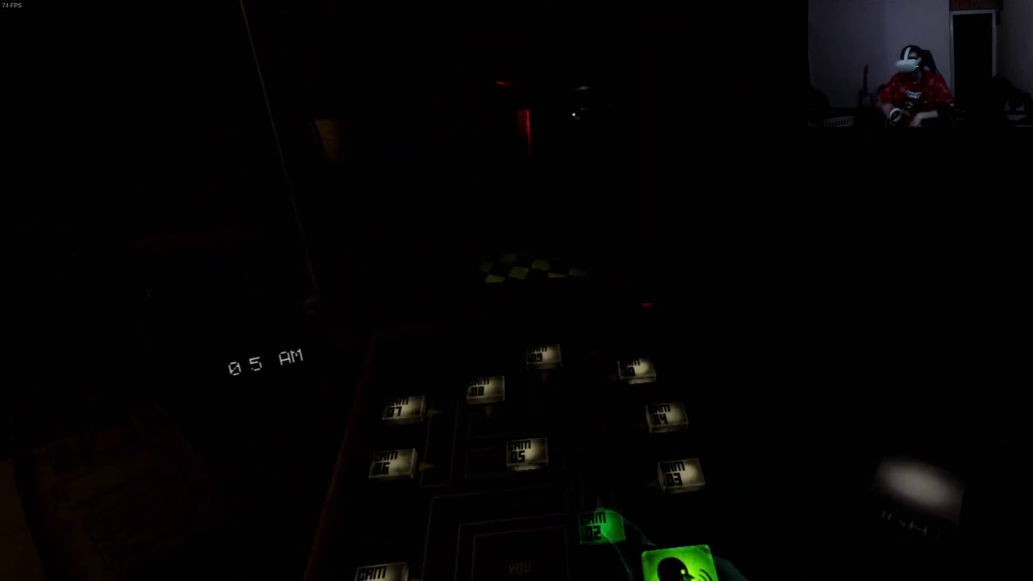
pyautogui.click(680, 474)
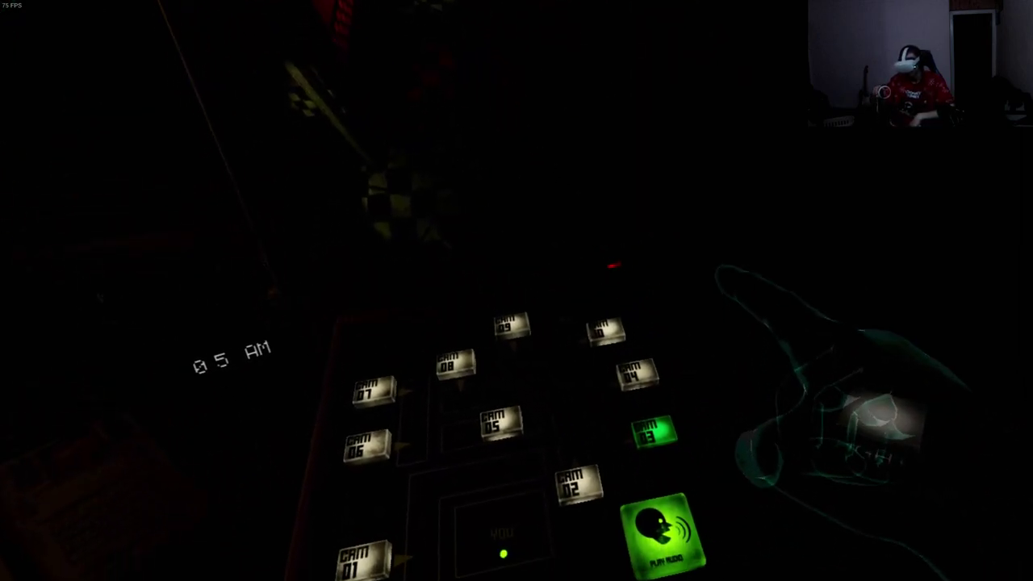